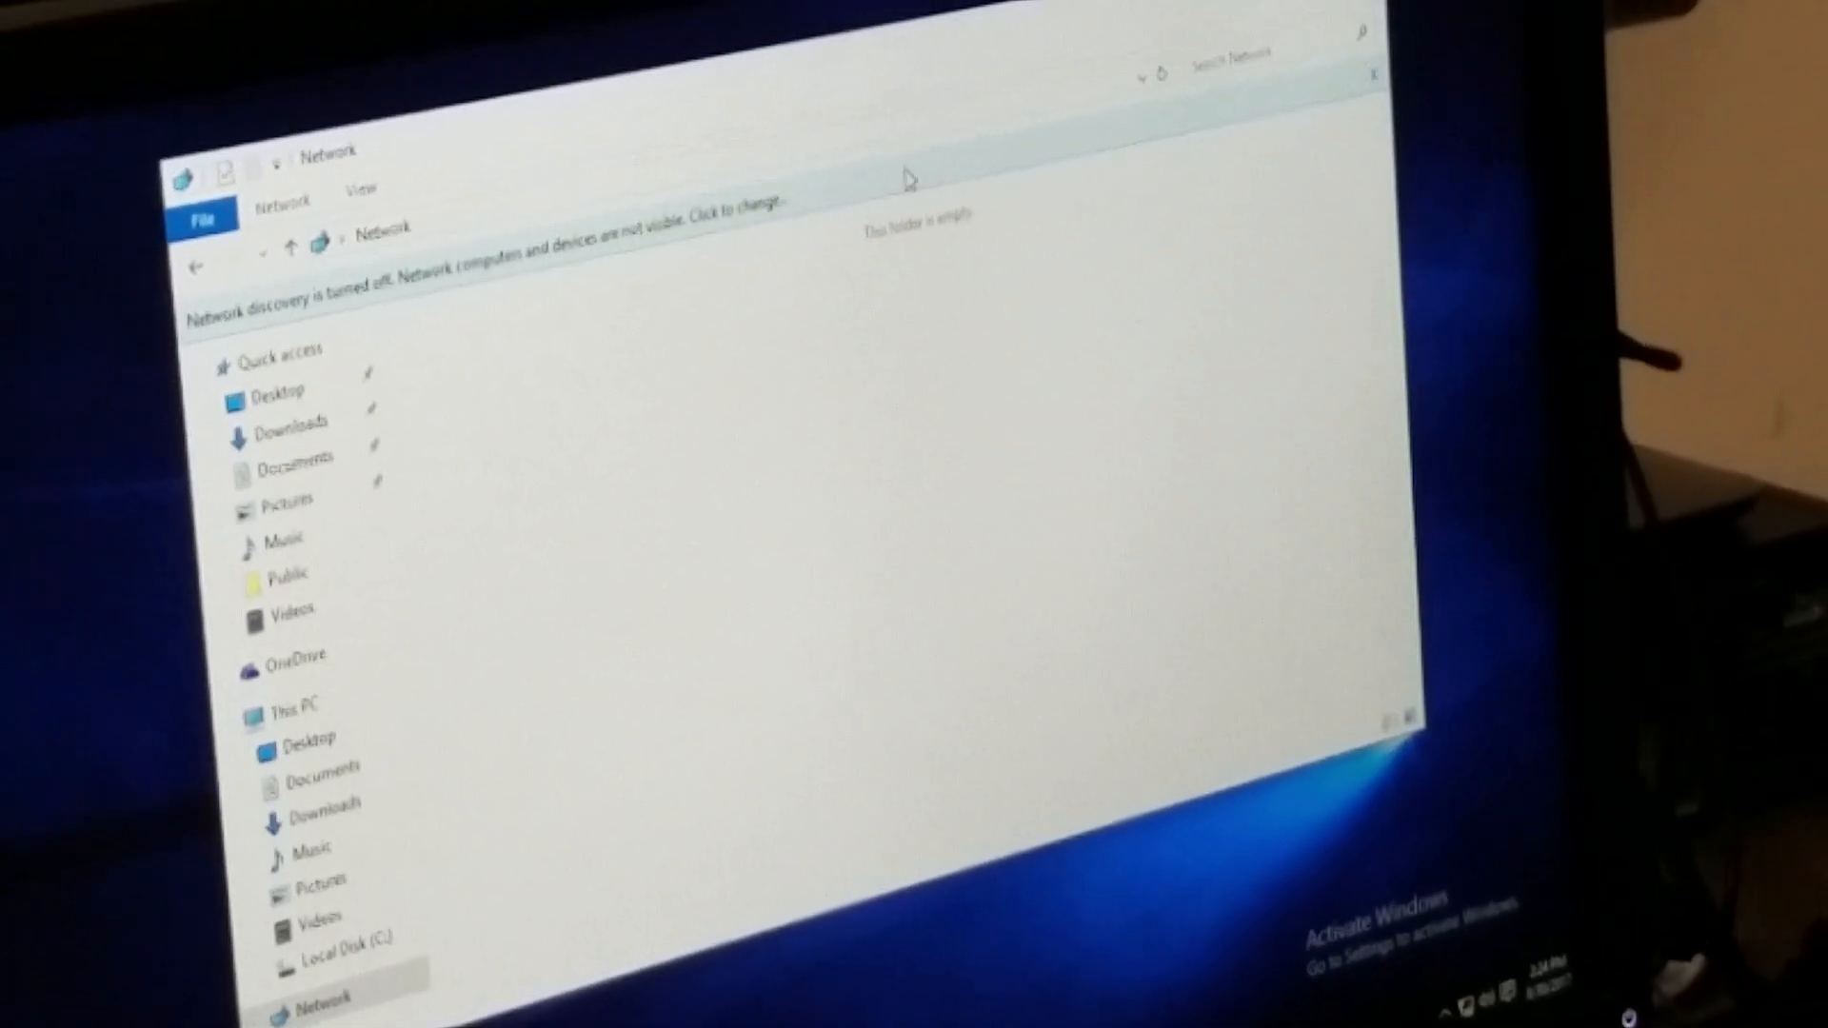
- Enable network discovery and file sharing from the Network folder's info bar
{"action": "left_click", "coordinate": [929, 215]}
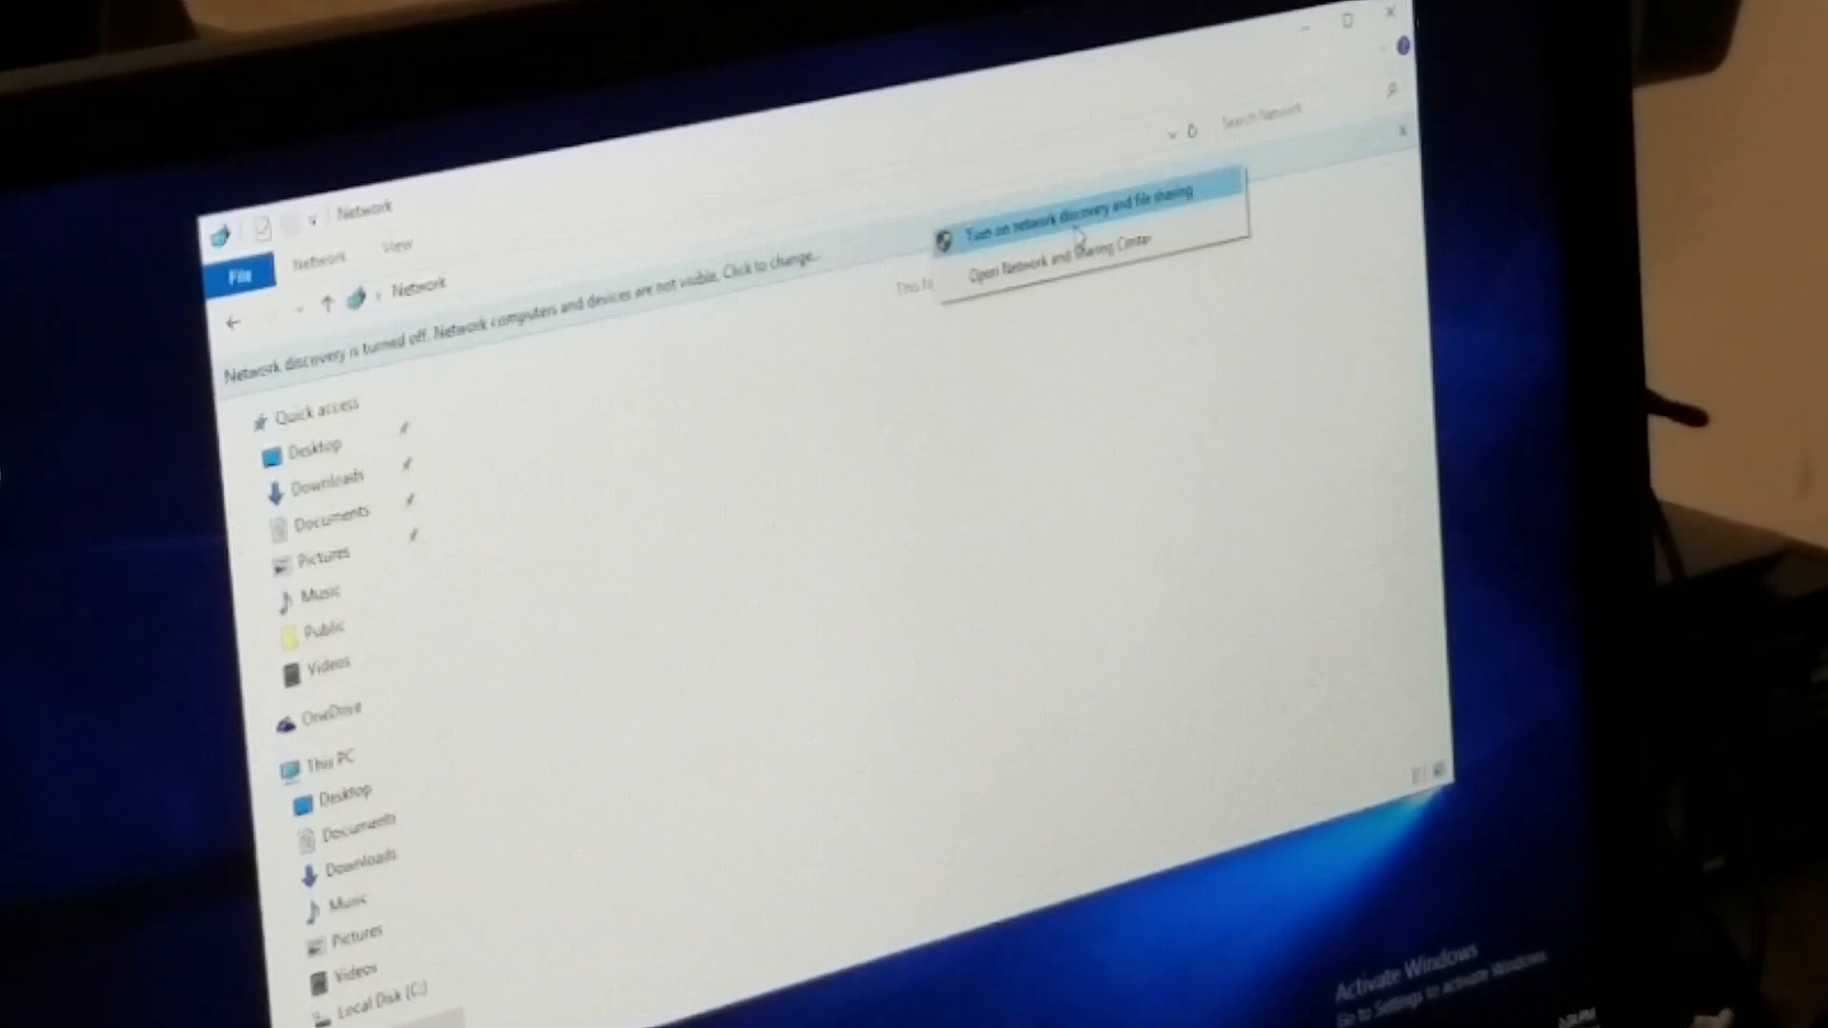
{"action": "left_click", "coordinate": [1122, 226]}
{"action": "type", "text": "P2"}
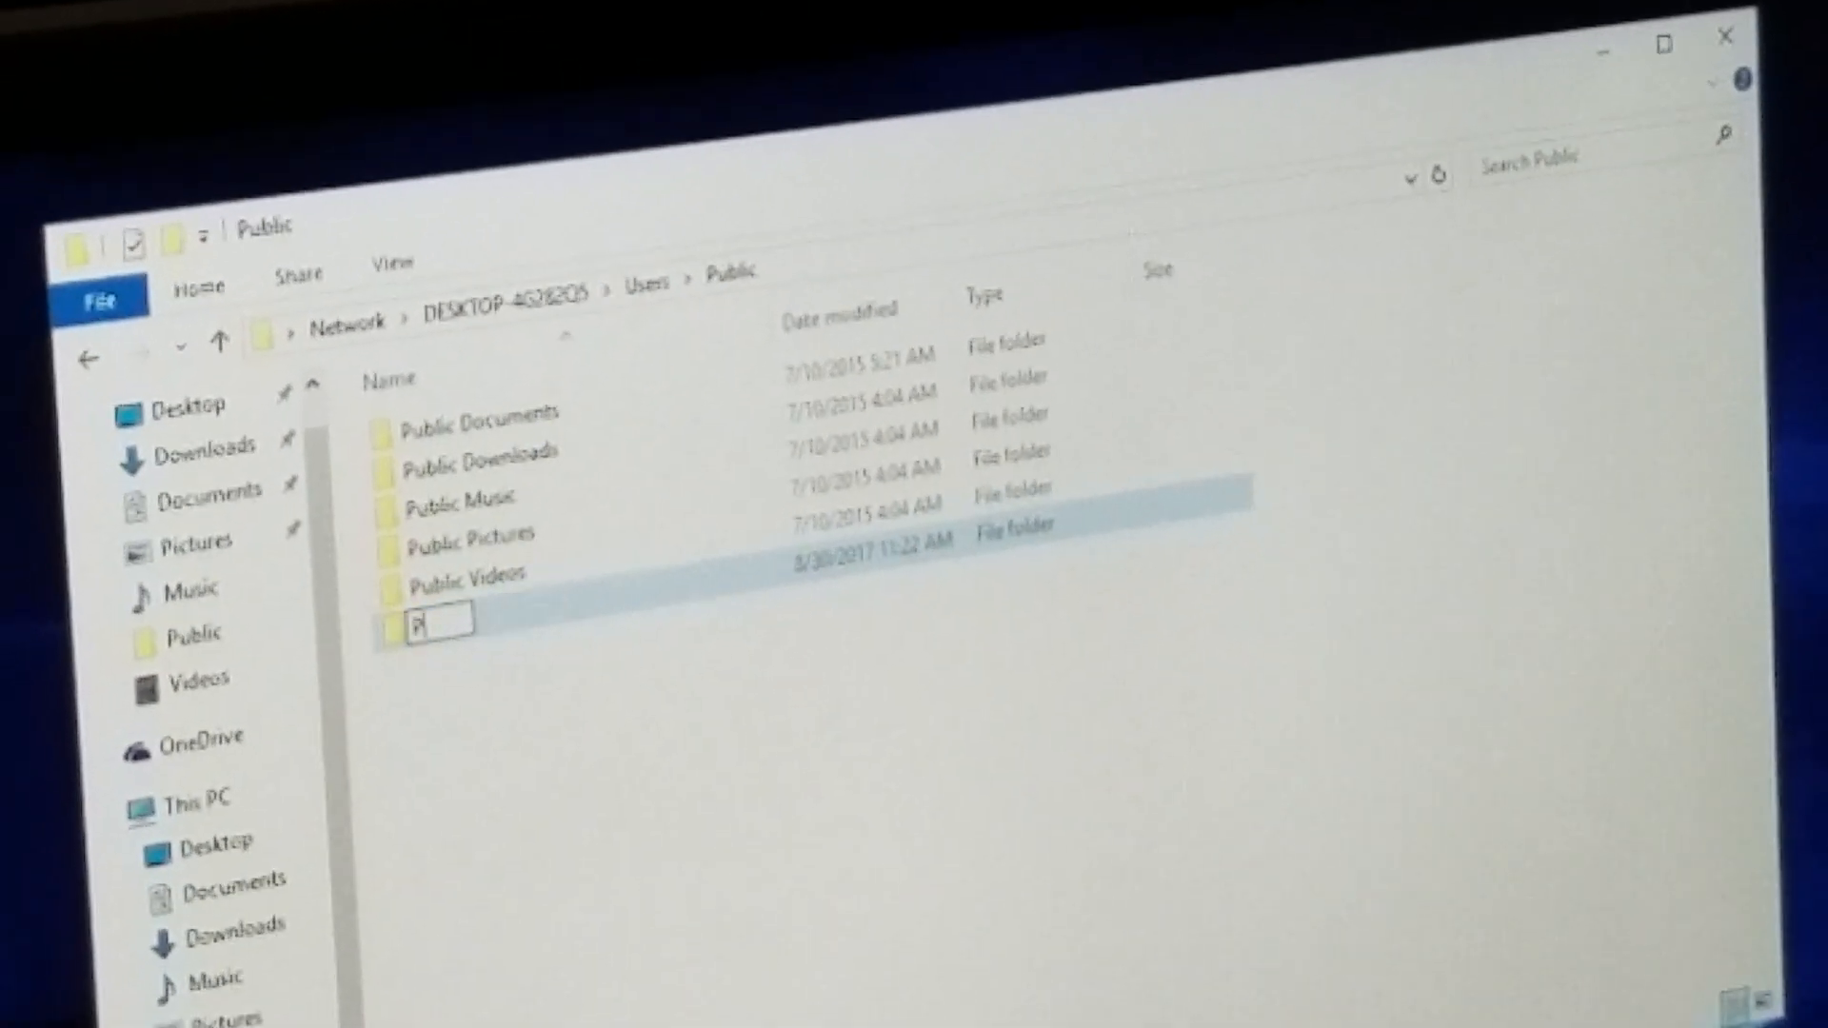
{"action": "type", "text": "P"}
- Name the new folder in DESKTOP-4G282Q5's Users\Public folder 'P2P'
{"action": "key", "text": "Return"}
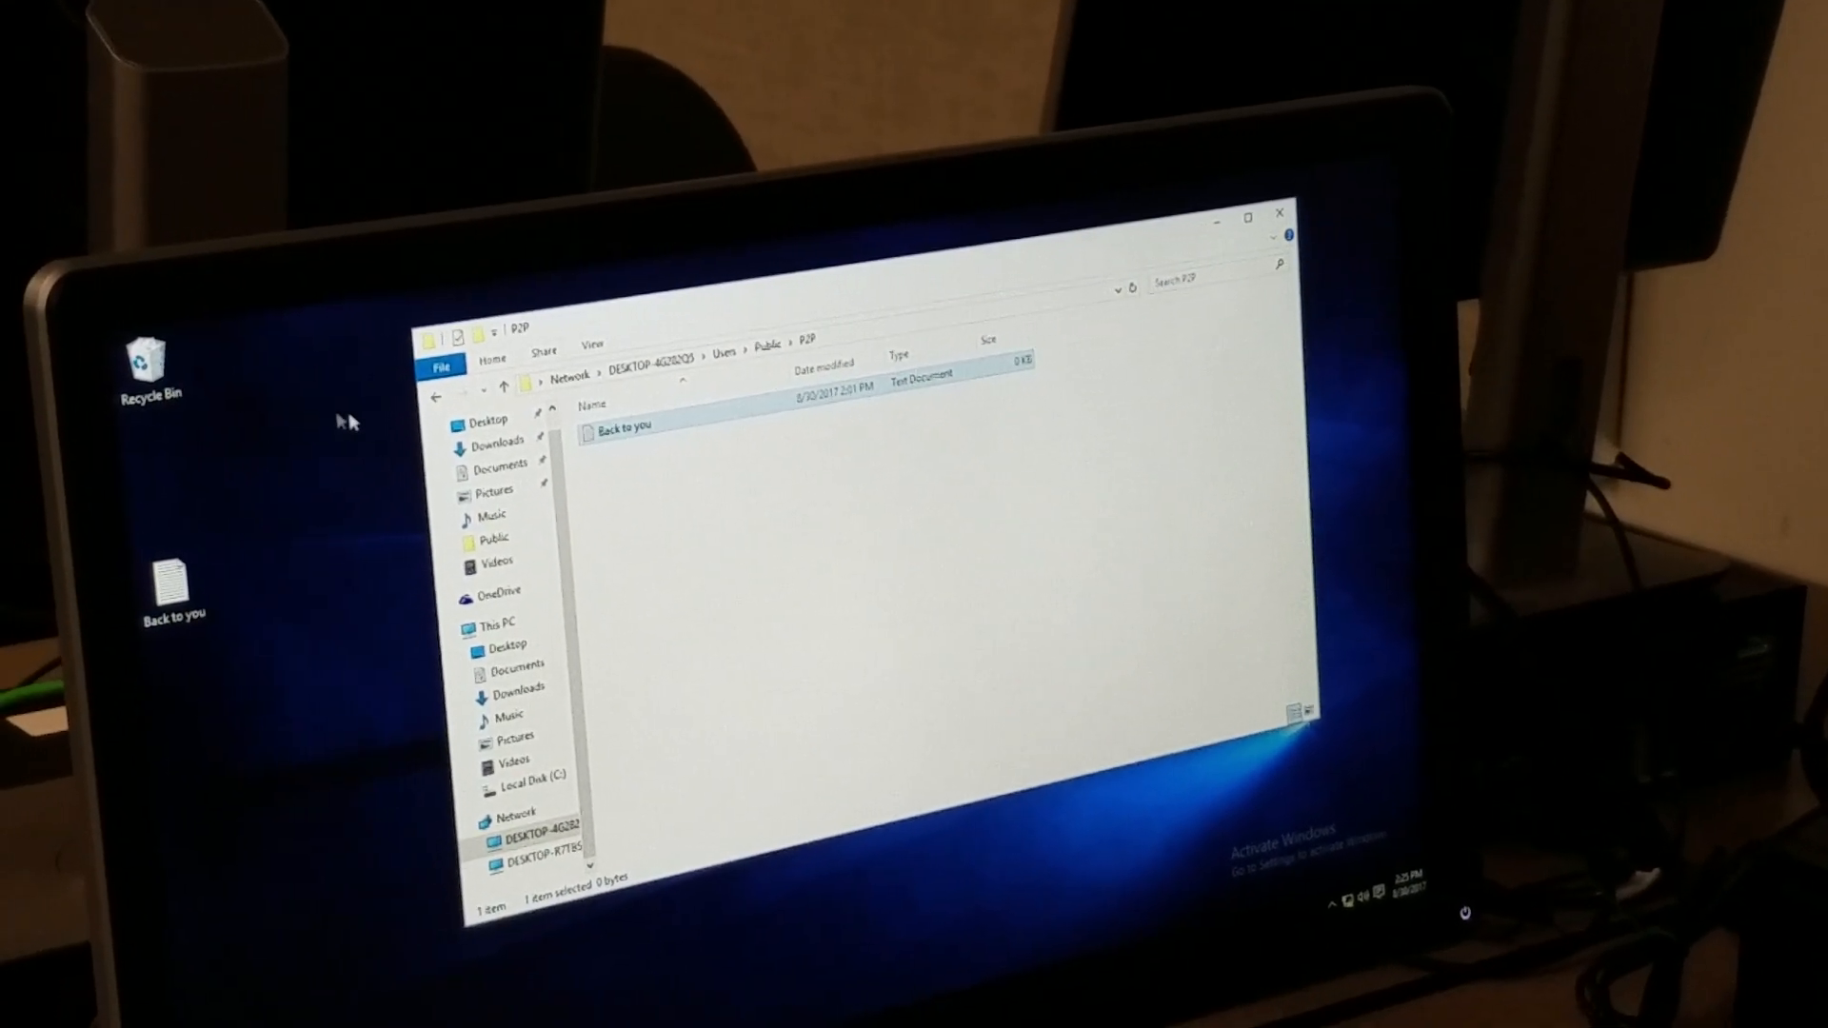
- Browse Network > DESKTOP-4G282Q5 > Users > Public and open P2P to show the 'Back to you' document
{"action": "left_click", "coordinate": [436, 396]}
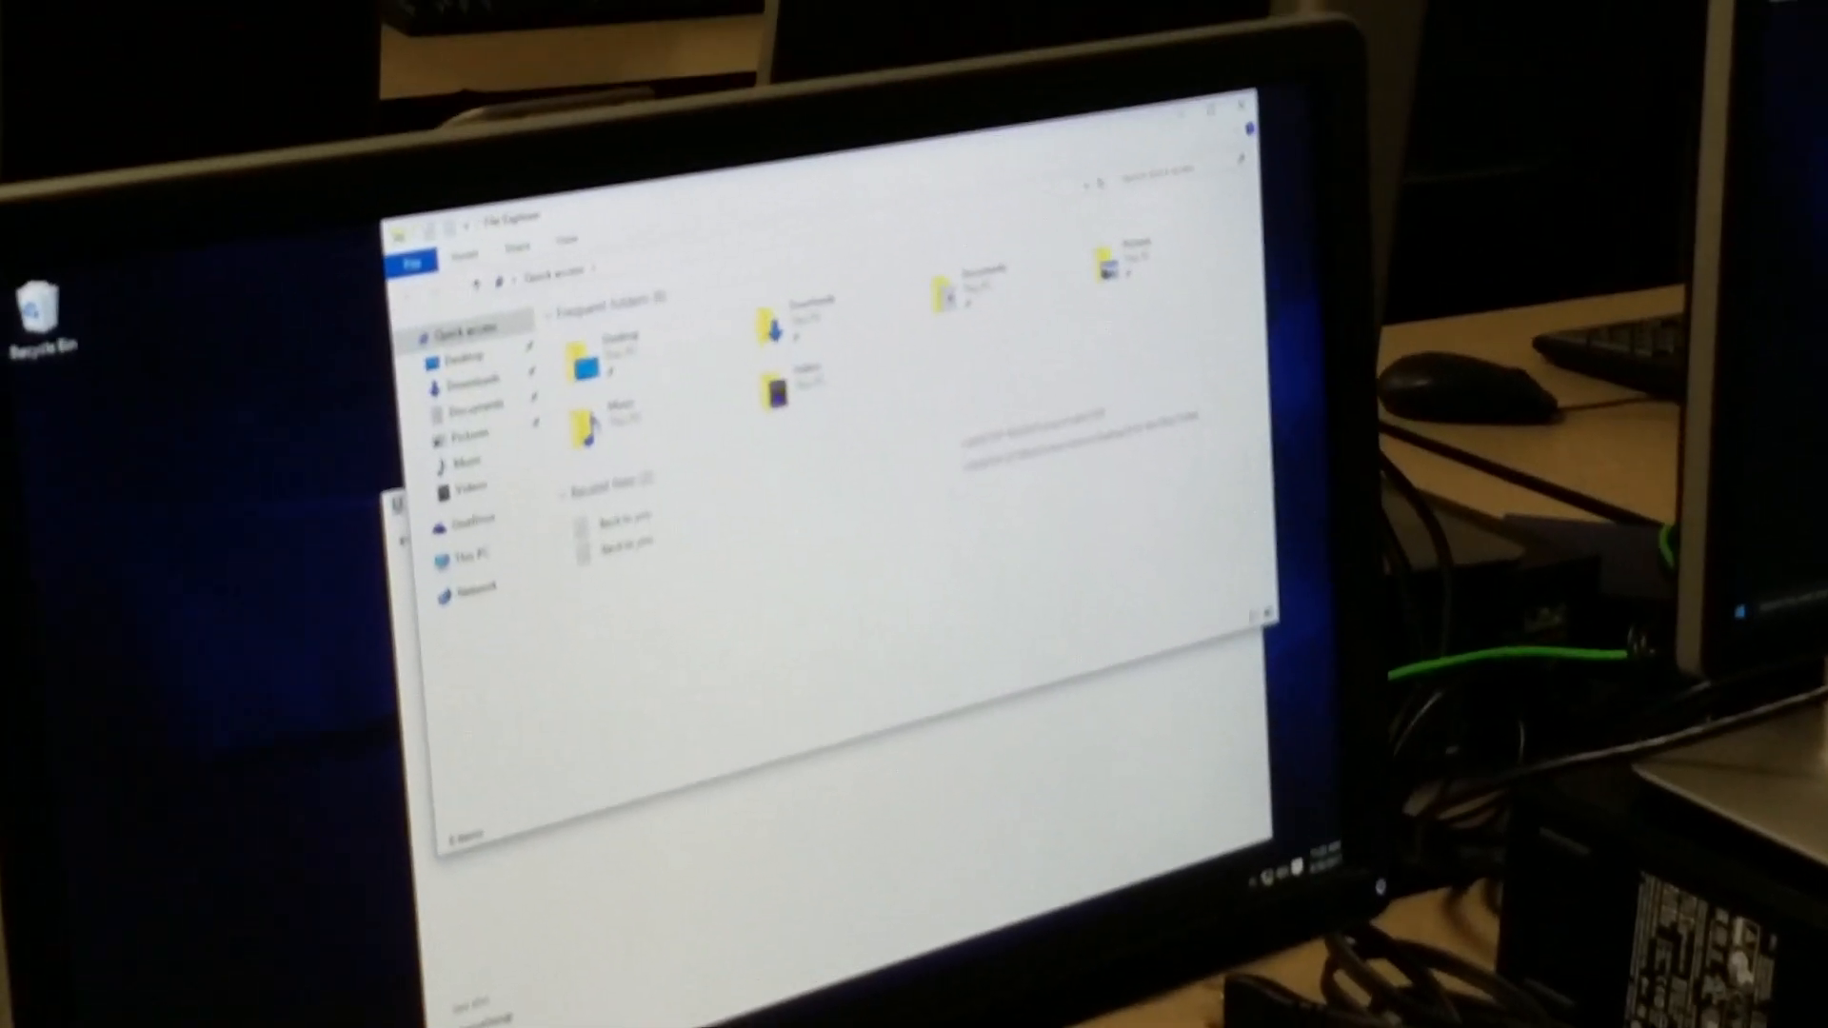
{"action": "left_click", "coordinate": [476, 588]}
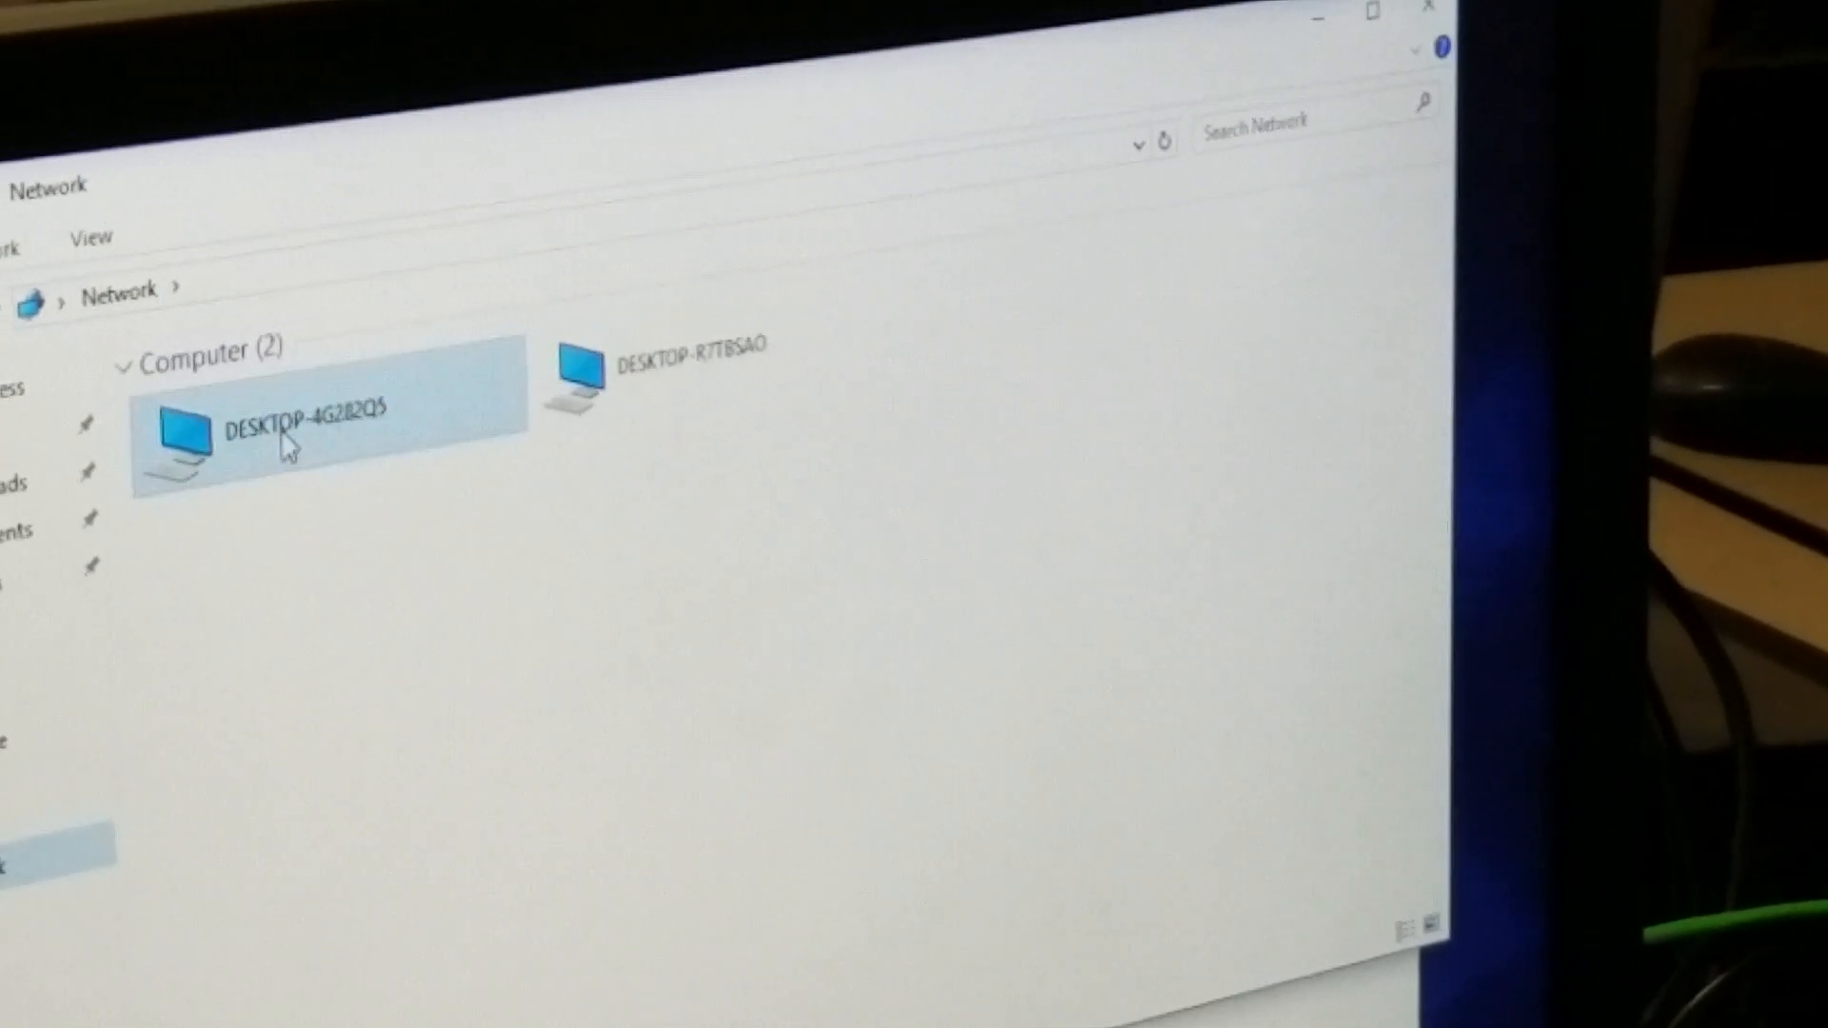
{"action": "double_click", "coordinate": [286, 443]}
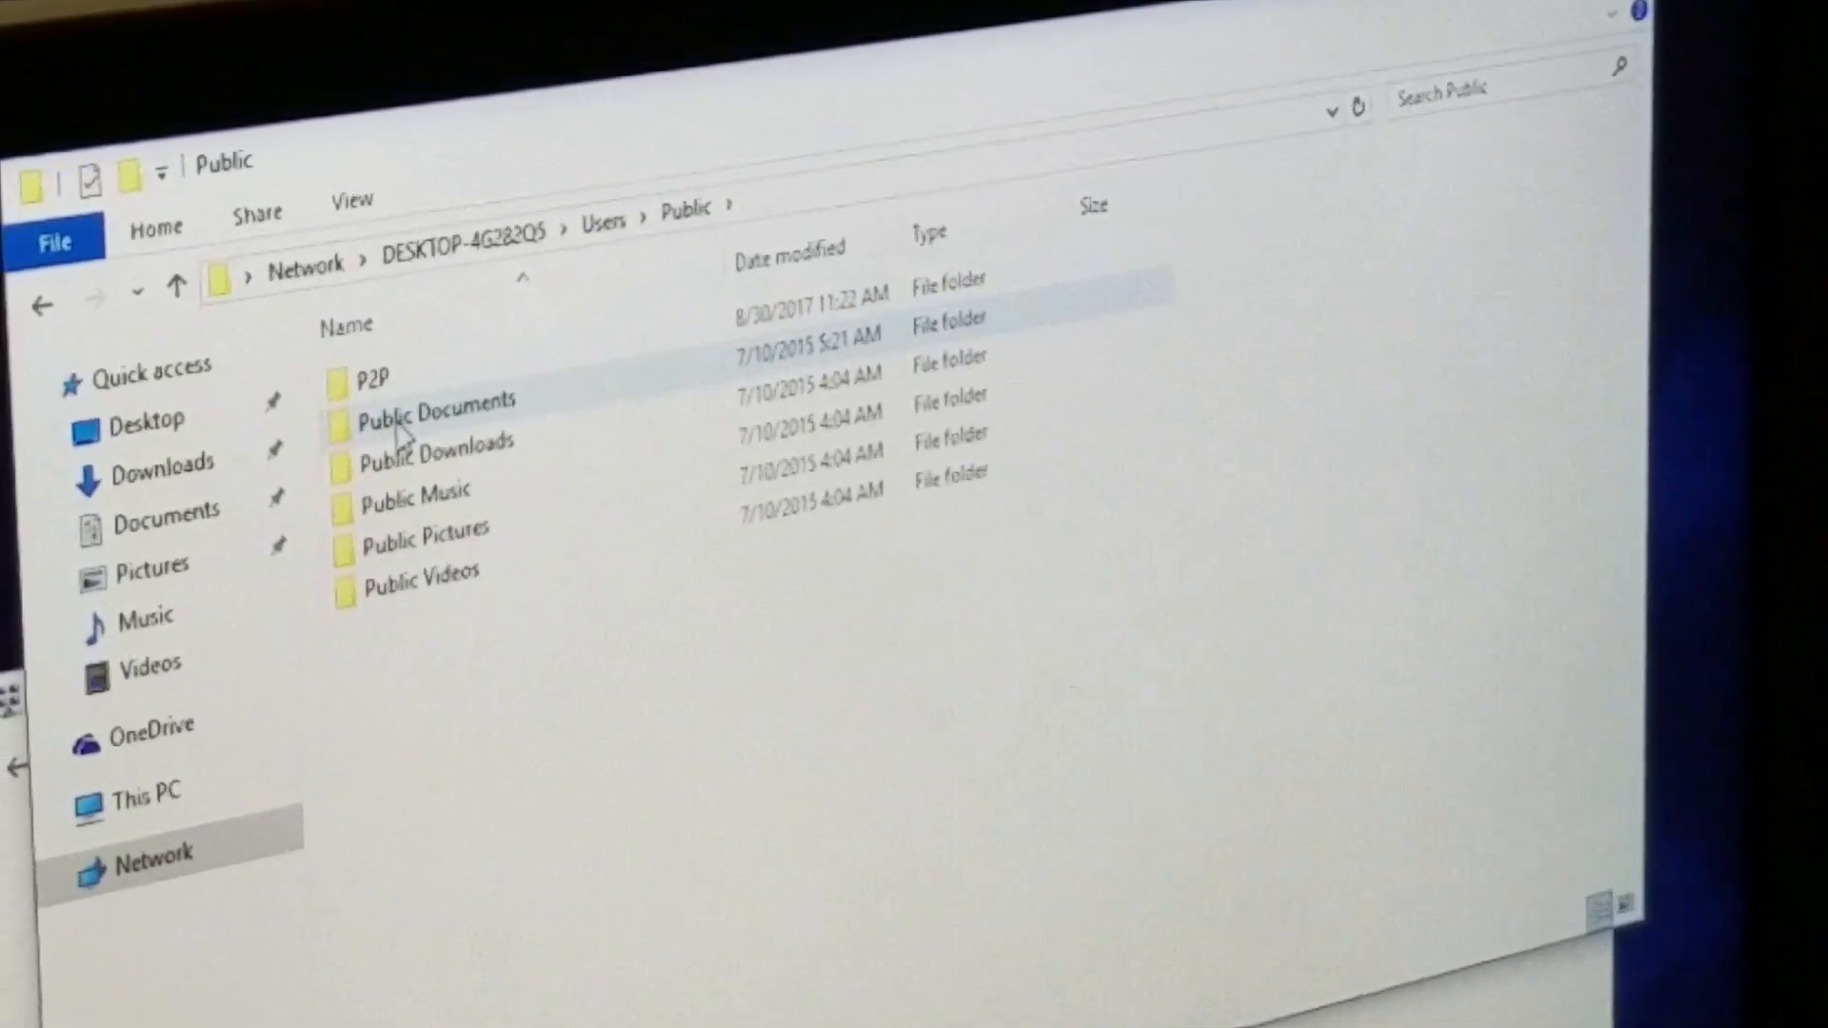
{"action": "left_click", "coordinate": [378, 383]}
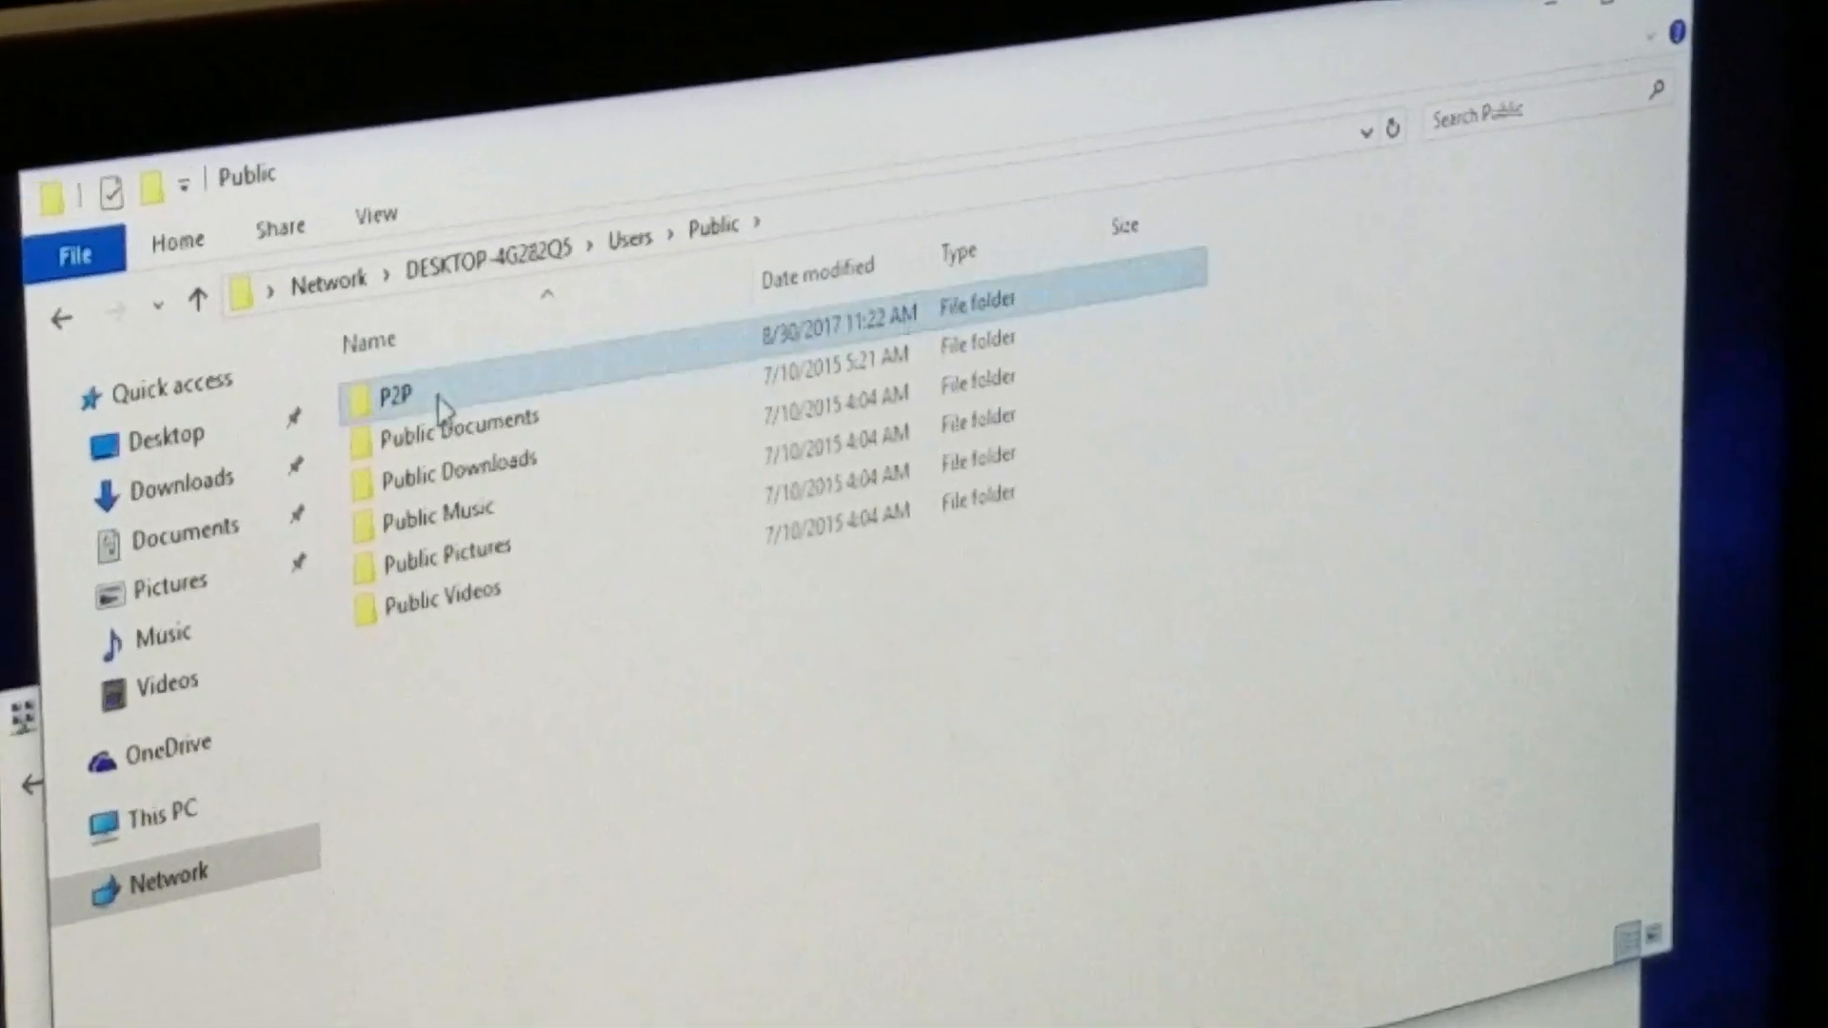
{"action": "double_click", "coordinate": [415, 400]}
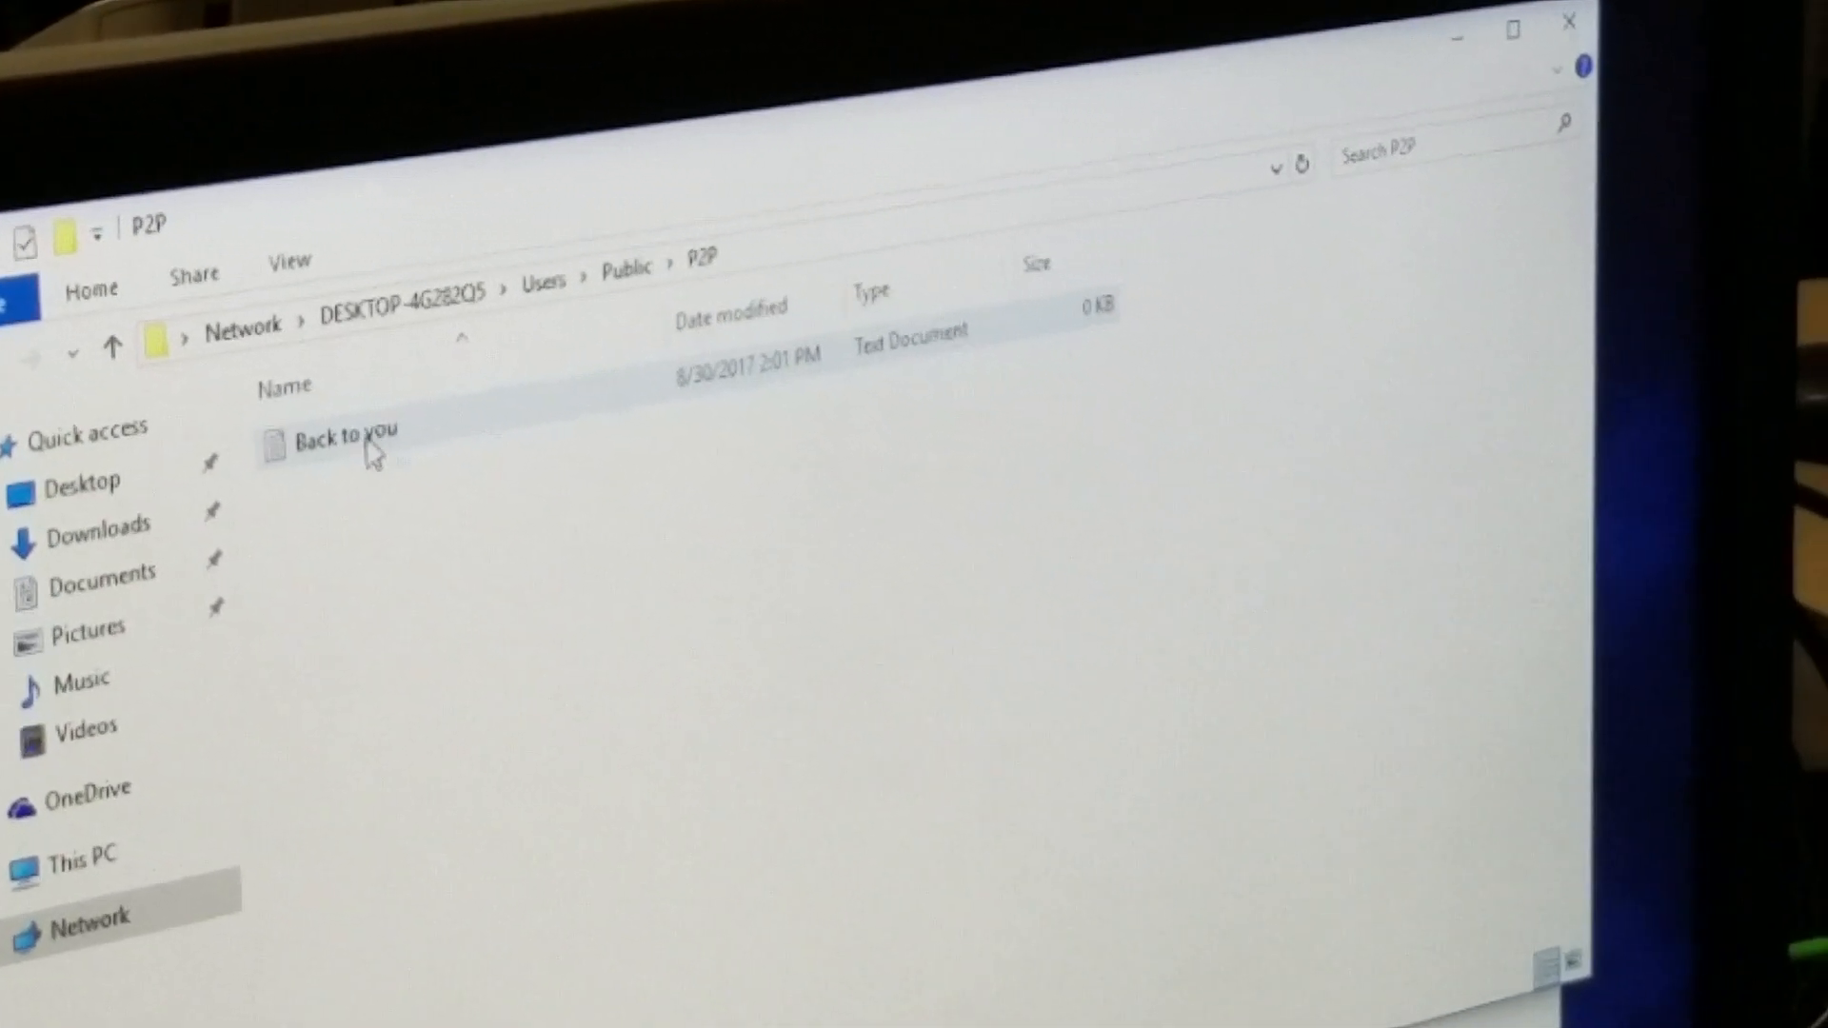